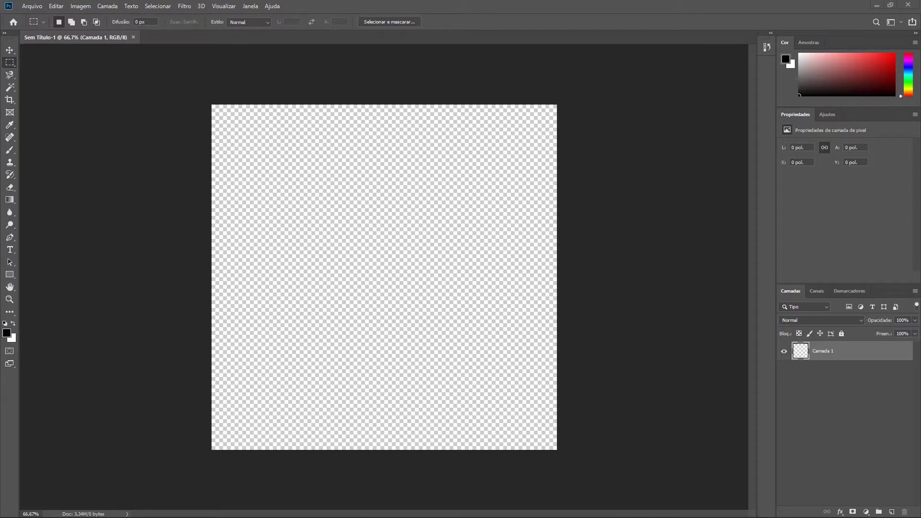
- Place the Pós - Lâmpadas image from the Aula 05 folder onto the canvas as a layer at 100% scale
{"action": "left_click_drag", "start_coordinate": [790, 77], "coordinate": [818, 27]}
{"action": "left_click_drag", "start_coordinate": [805, 106], "coordinate": [461, 220]}
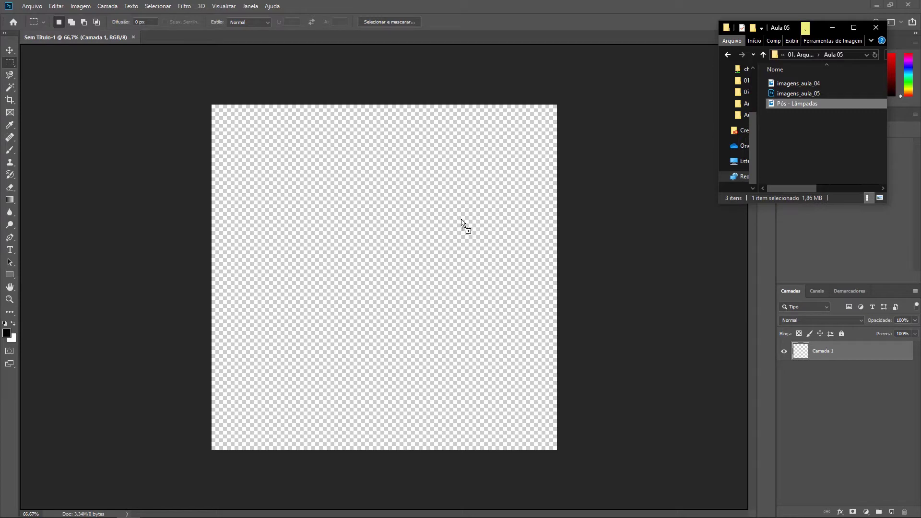
{"action": "left_click_drag", "start_coordinate": [462, 220], "coordinate": [461, 226]}
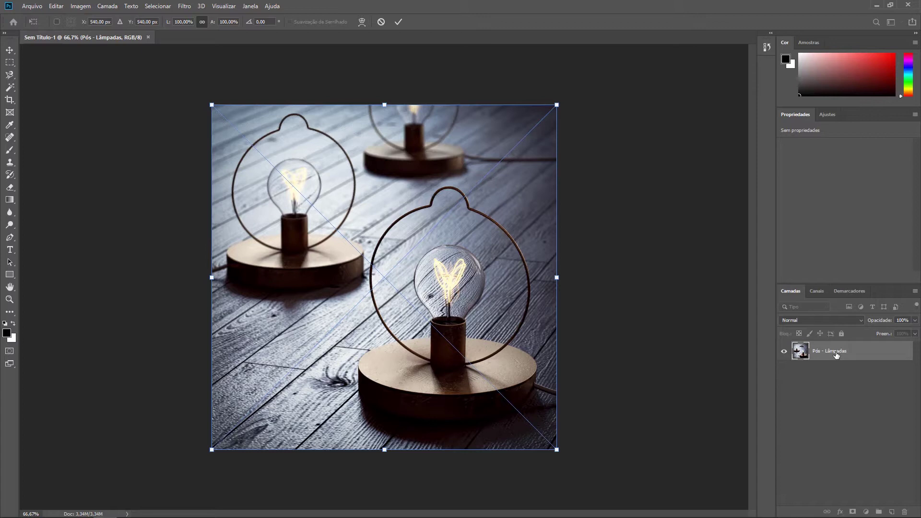
{"action": "key", "text": "Return"}
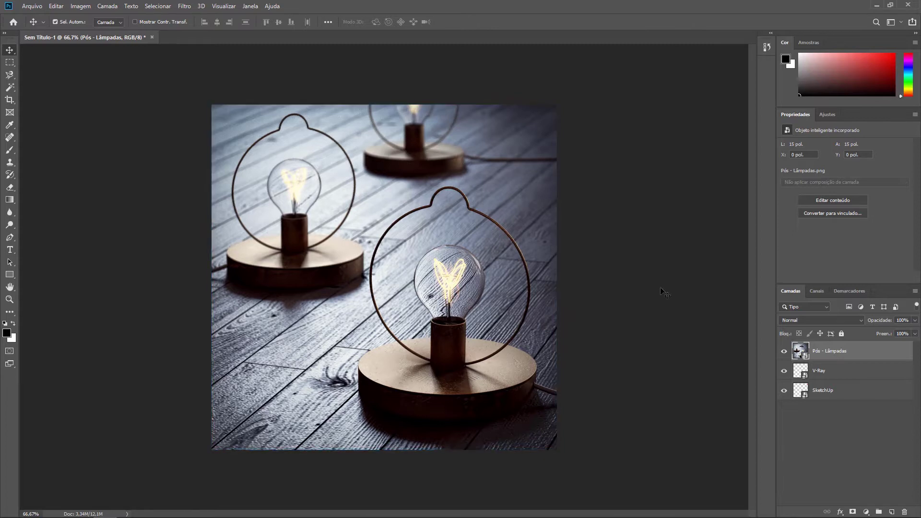
- Review the V-Ray, SketchUp and Pós - Lâmpadas layers, temporarily hiding Pós - Lâmpadas to view the logos beneath it
{"action": "left_click", "coordinate": [829, 371]}
{"action": "left_click", "coordinate": [830, 392]}
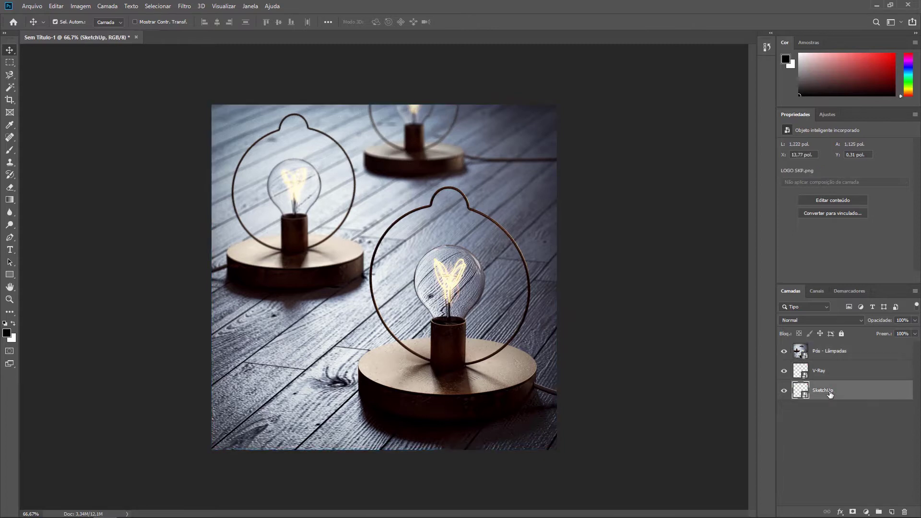
{"action": "left_click", "coordinate": [825, 352]}
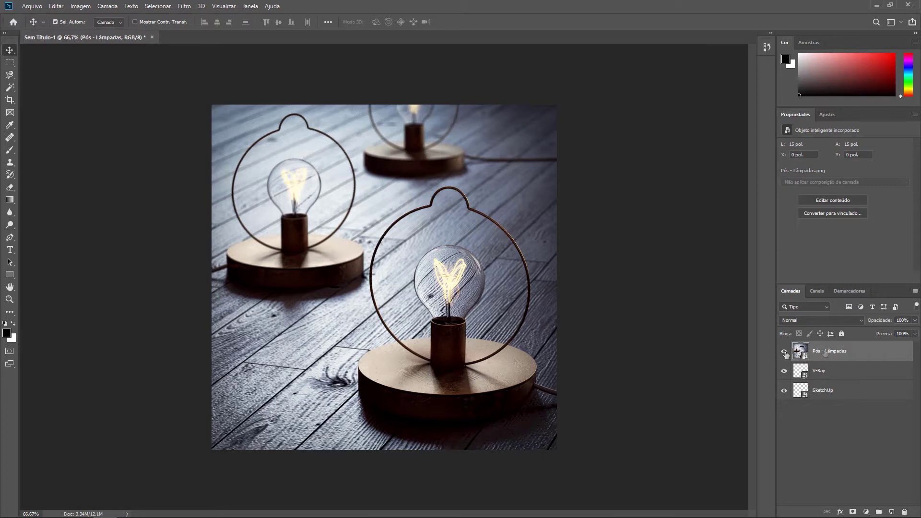
{"action": "left_click", "coordinate": [784, 353]}
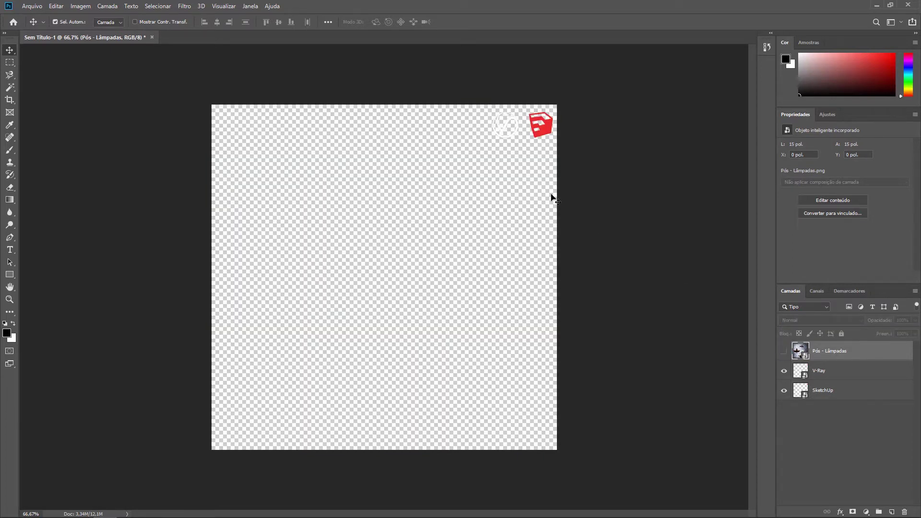
{"action": "left_click", "coordinate": [784, 353]}
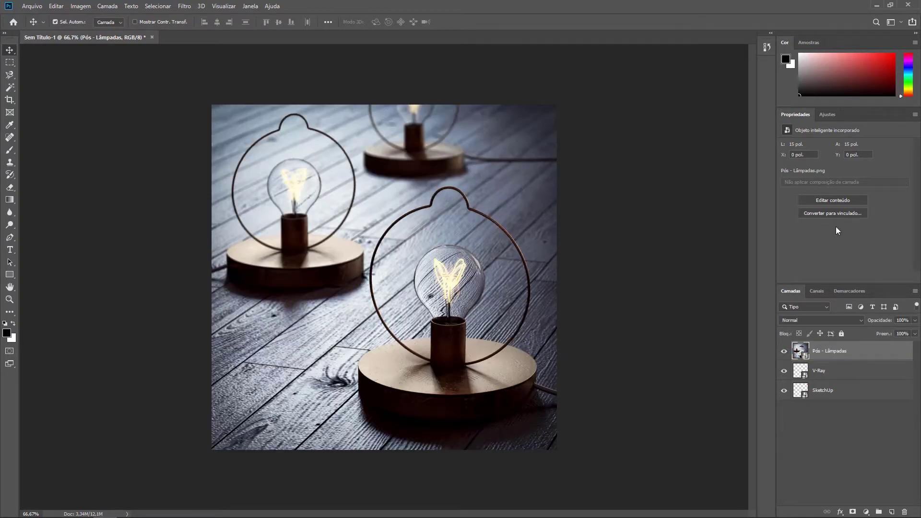
{"action": "left_click", "coordinate": [88, 6]}
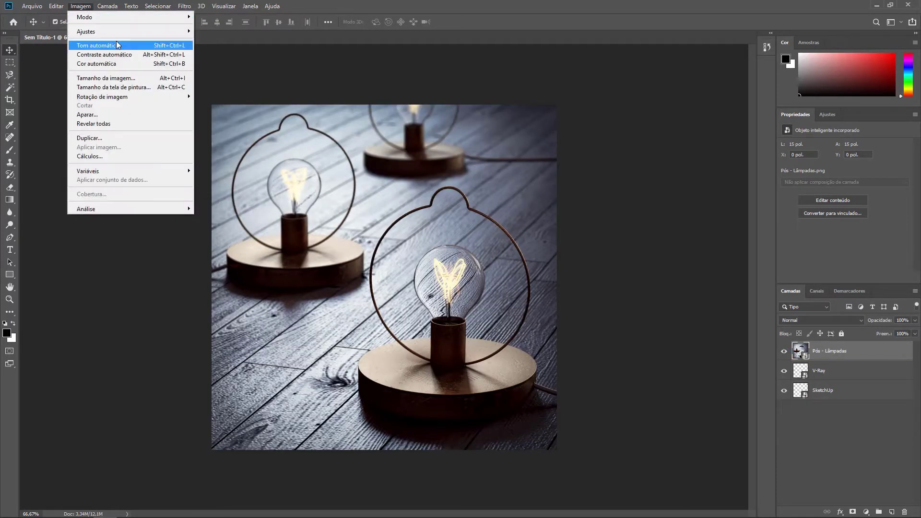
{"action": "mouse_move", "coordinate": [151, 32]}
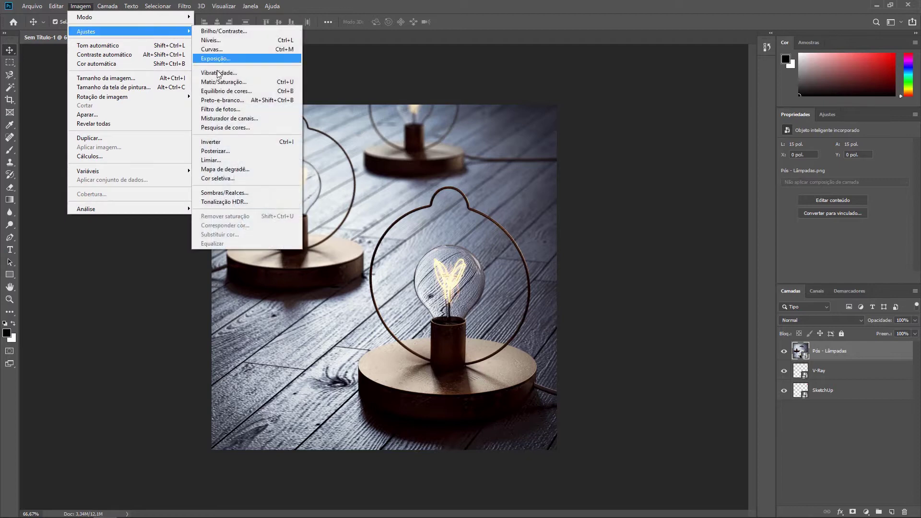
{"action": "left_click", "coordinate": [242, 83]}
{"action": "mouse_move", "coordinate": [587, 196]}
{"action": "left_mouse_down"}
{"action": "mouse_move", "coordinate": [559, 196]}
{"action": "mouse_move", "coordinate": [615, 199]}
{"action": "mouse_move", "coordinate": [591, 200]}
{"action": "left_mouse_up"}
{"action": "key", "text": "Return"}
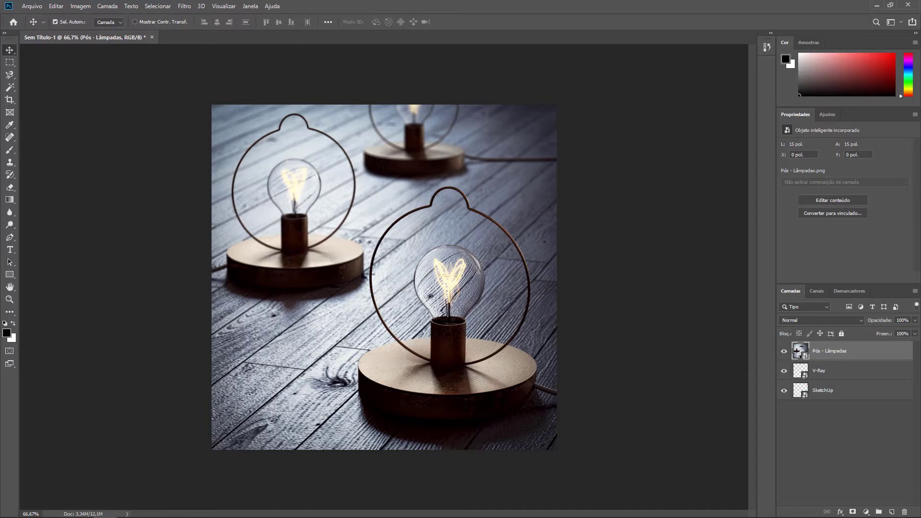
- Select each of the three layers in turn and toggle the visibility of the Pós - Lâmpadas layer off and on
{"action": "left_click", "coordinate": [829, 379]}
{"action": "left_click", "coordinate": [825, 393]}
{"action": "left_click", "coordinate": [834, 354]}
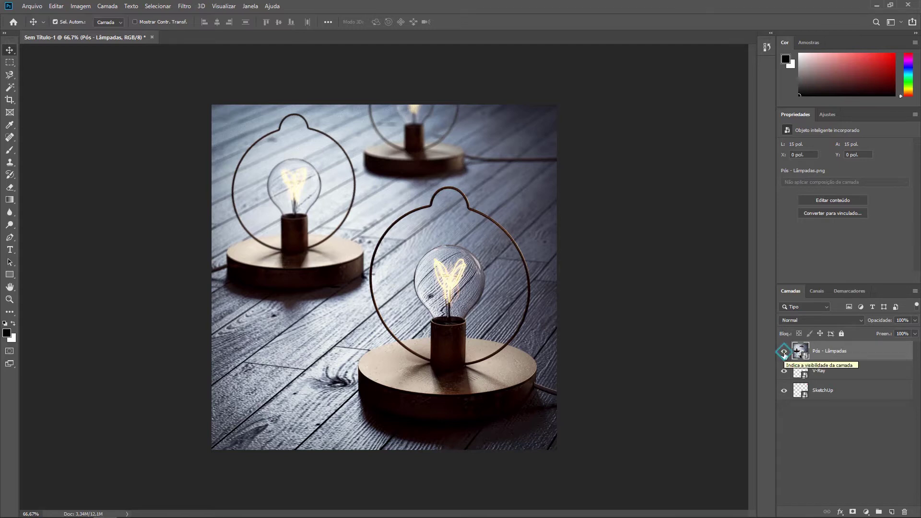
{"action": "left_click", "coordinate": [785, 354]}
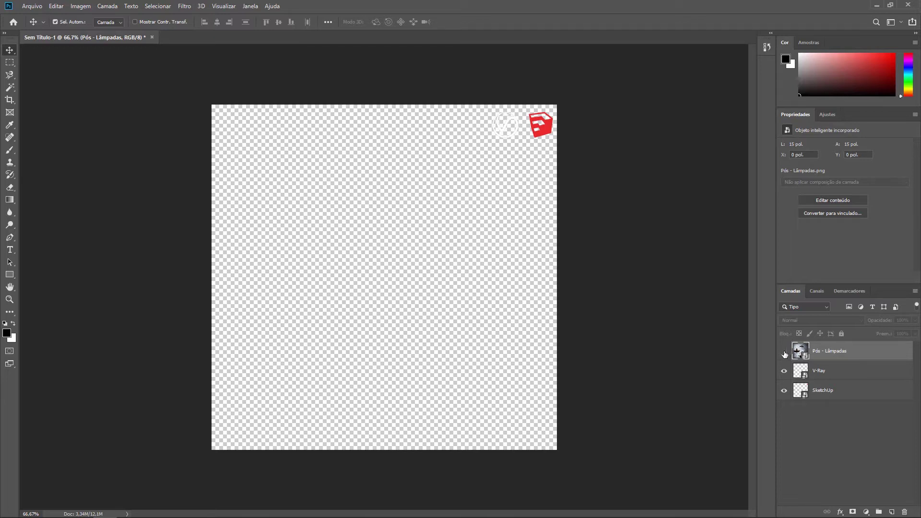
{"action": "left_click", "coordinate": [785, 354]}
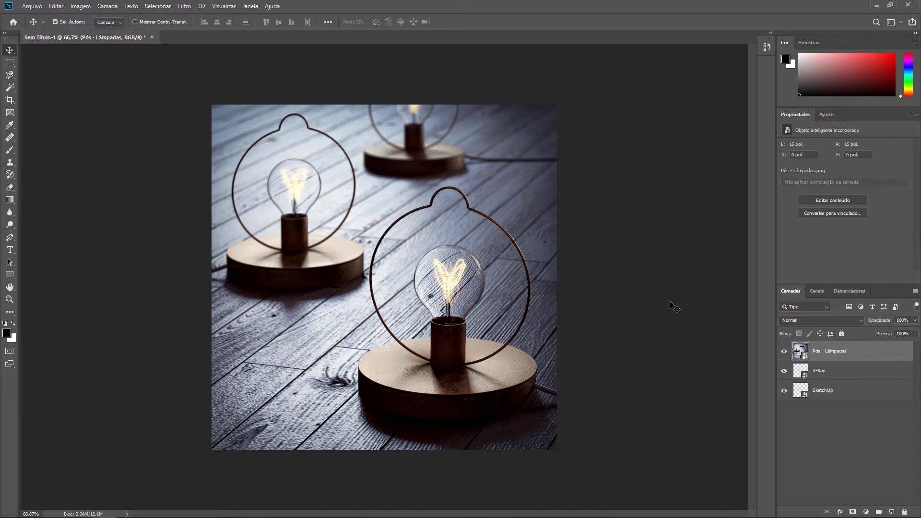
- Lock and unlock the whole Pós - Lâmpadas layer, checking which image adjustments are available while it is locked
{"action": "left_click", "coordinate": [841, 333]}
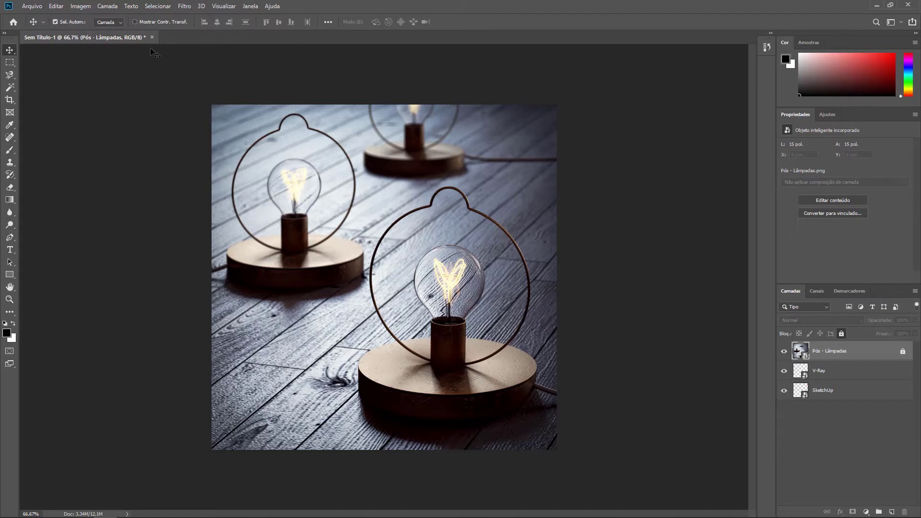
{"action": "left_click", "coordinate": [81, 7]}
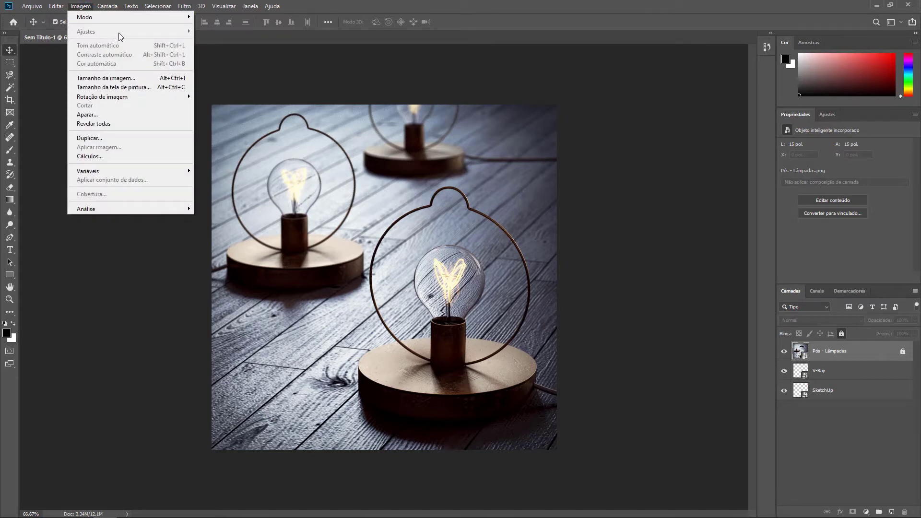
{"action": "left_click", "coordinate": [643, 282]}
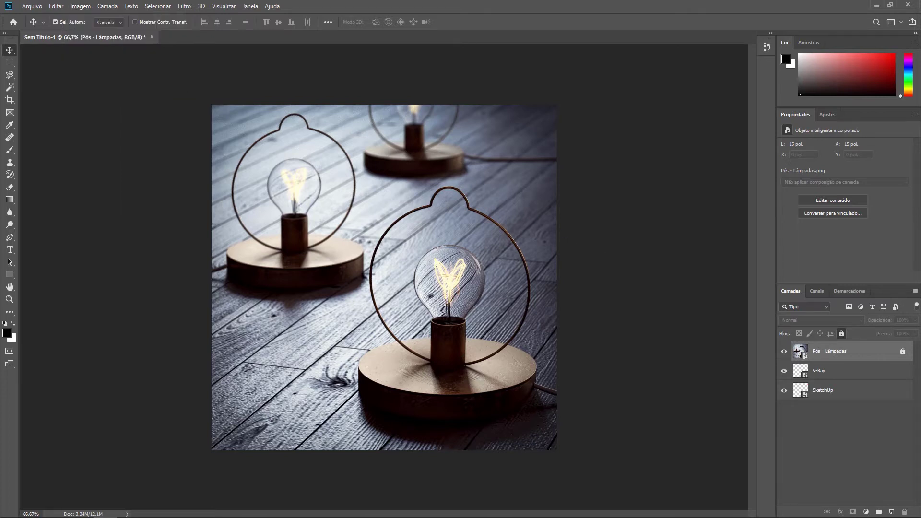
{"action": "left_click", "coordinate": [902, 353]}
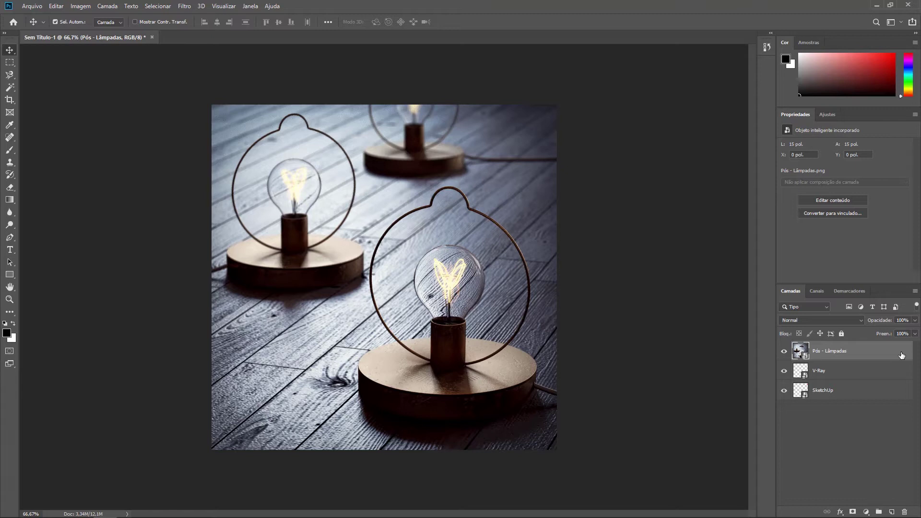
{"action": "left_click", "coordinate": [841, 333]}
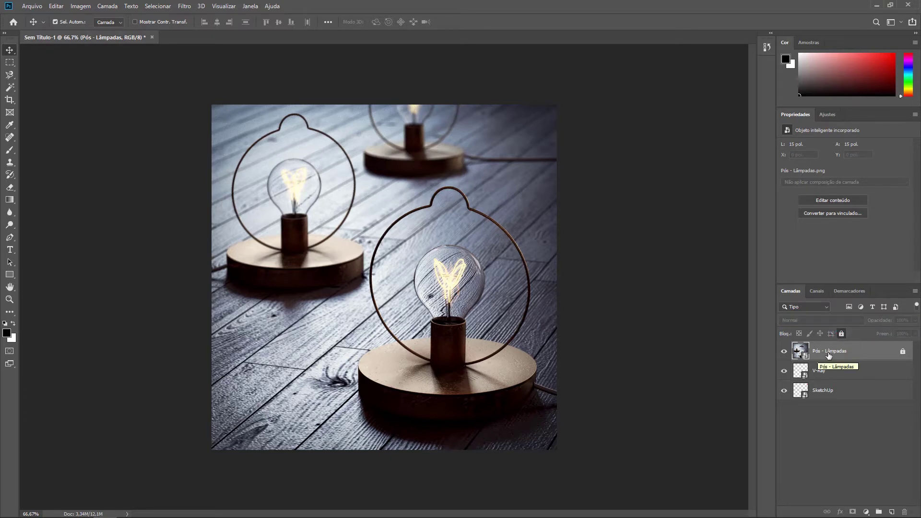
{"action": "left_click", "coordinate": [903, 354]}
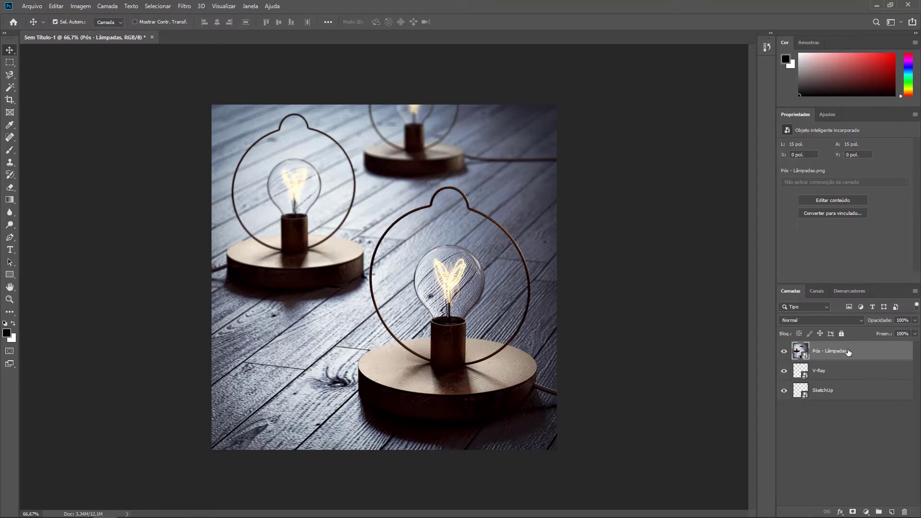
- Move the Pós - Lâmpadas layer below the V-Ray and SketchUp layers in the stacking order
{"action": "left_click_drag", "start_coordinate": [848, 352], "coordinate": [845, 355]}
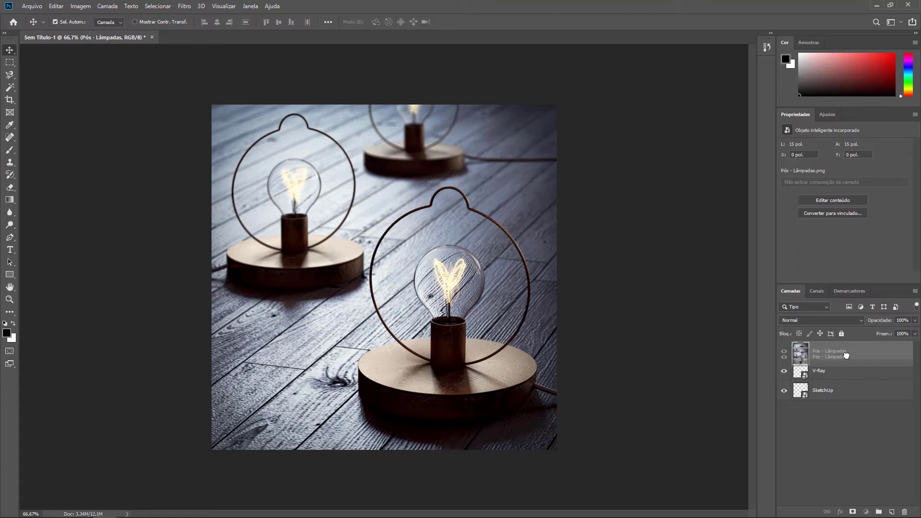
{"action": "left_click_drag", "start_coordinate": [846, 355], "coordinate": [843, 376]}
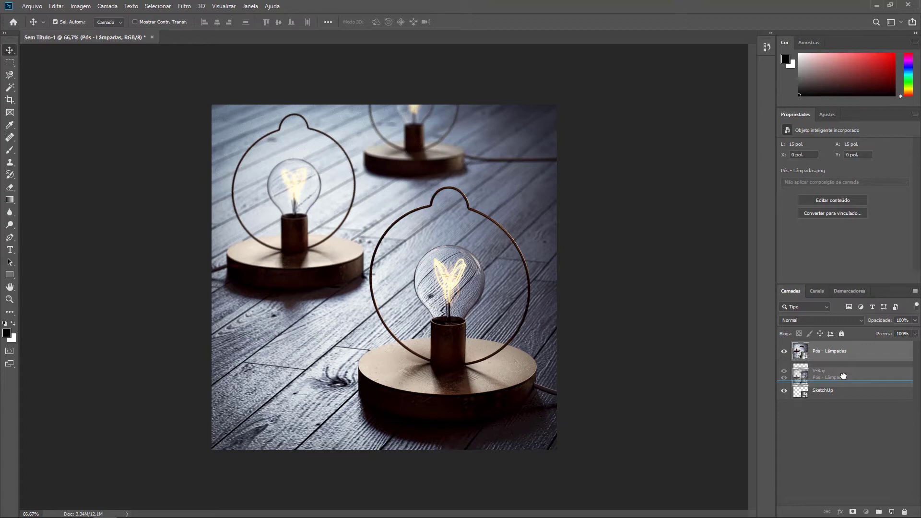
{"action": "left_click_drag", "start_coordinate": [843, 376], "coordinate": [843, 376]}
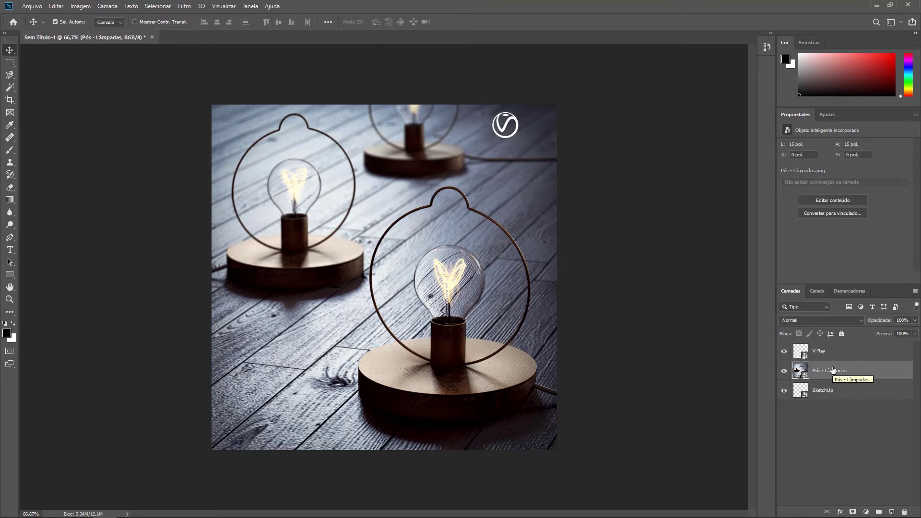
{"action": "left_click_drag", "start_coordinate": [833, 370], "coordinate": [826, 397]}
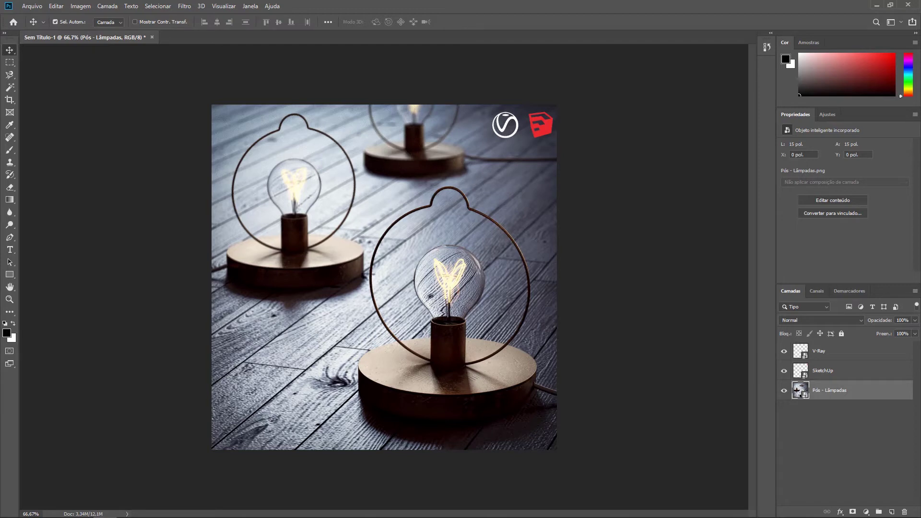
- Create a blank layer directly above Pós - Lâmpadas with the default name, Normal mode and 100% opacity
{"action": "left_click", "coordinate": [107, 6]}
{"action": "mouse_move", "coordinate": [158, 17]}
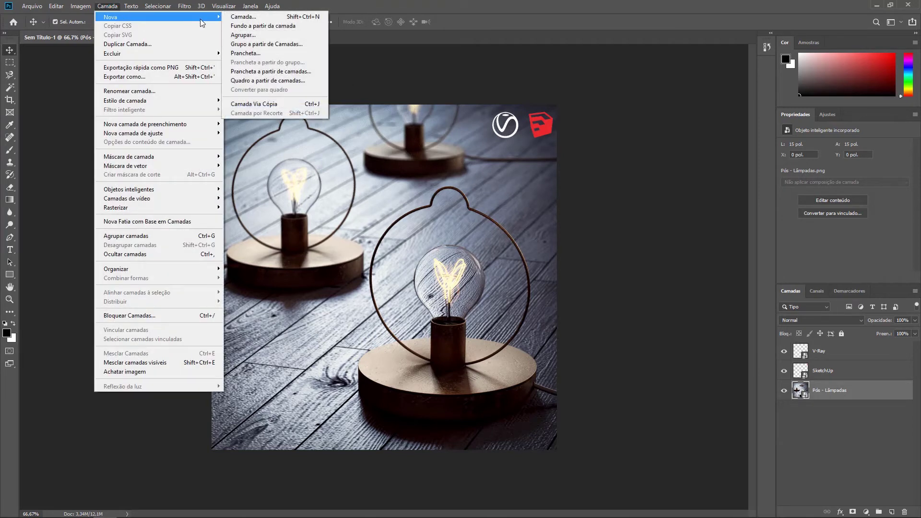
{"action": "left_click", "coordinate": [238, 20]}
{"action": "left_click_drag", "start_coordinate": [392, 136], "coordinate": [386, 140]}
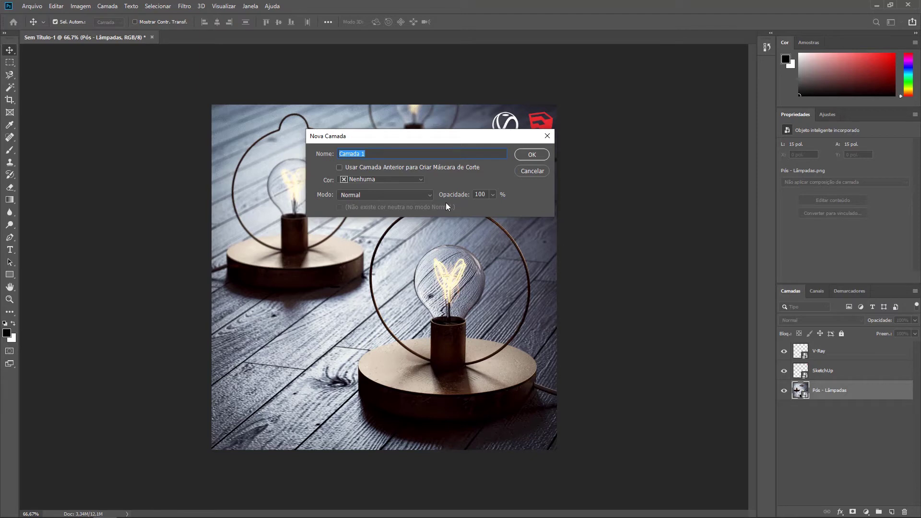
{"action": "left_click", "coordinate": [525, 154]}
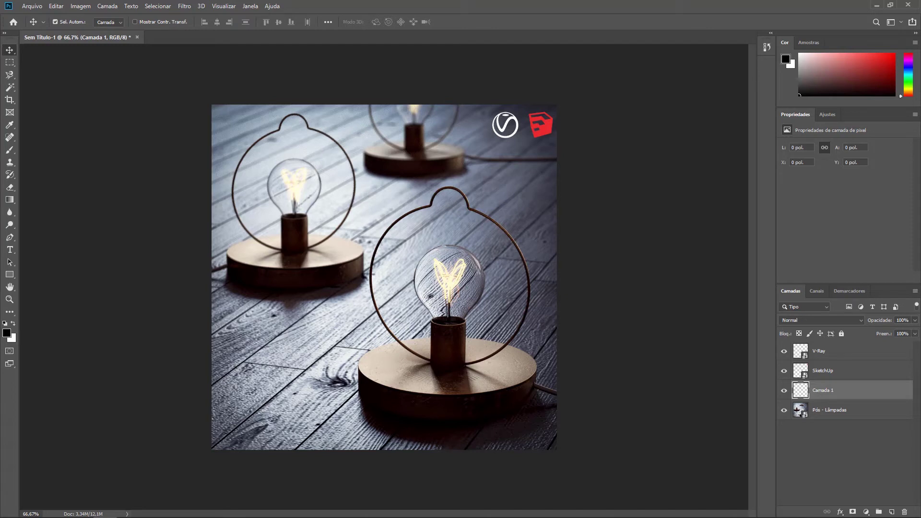
- Add two more blank layers with default settings directly below the SketchUp layer
{"action": "key", "text": "ctrl+shift+n"}
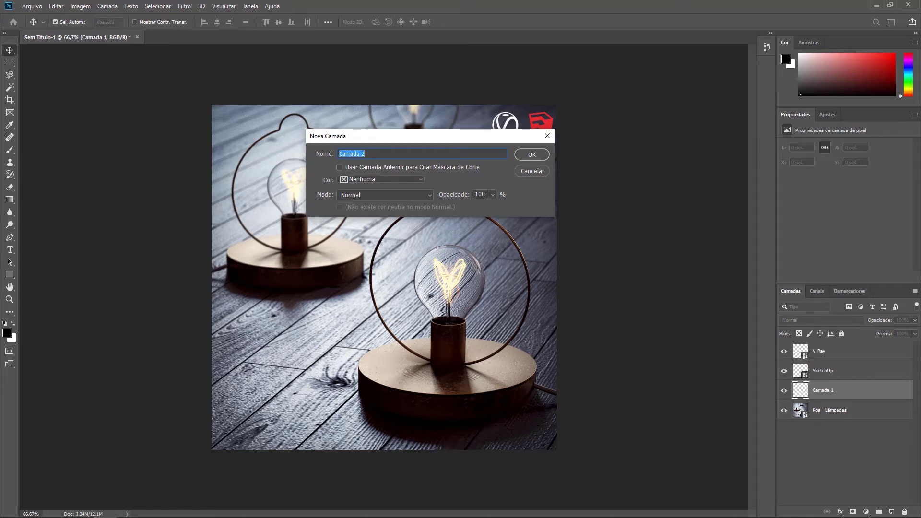
{"action": "left_click", "coordinate": [367, 153]}
{"action": "left_click_drag", "start_coordinate": [368, 153], "coordinate": [360, 154]}
{"action": "left_click", "coordinate": [372, 152]}
{"action": "key", "text": "Return"}
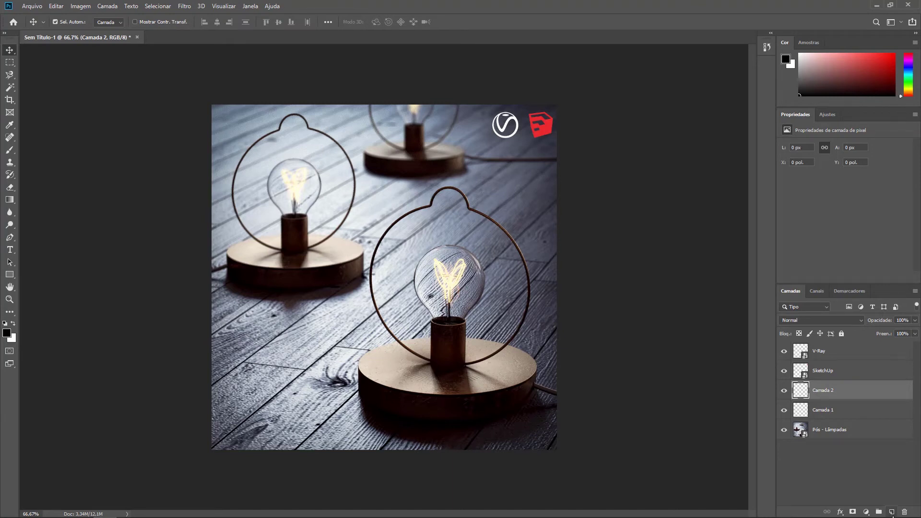
{"action": "left_click", "coordinate": [892, 512]}
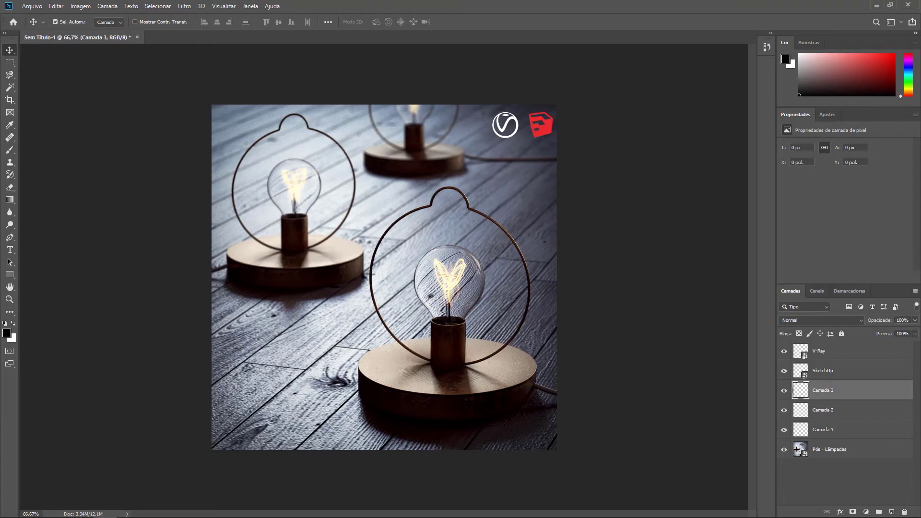
- Delete the three blank layers between the SketchUp and Pós - Lâmpadas layers
{"action": "left_click", "coordinate": [830, 392]}
{"action": "left_click", "coordinate": [904, 512]}
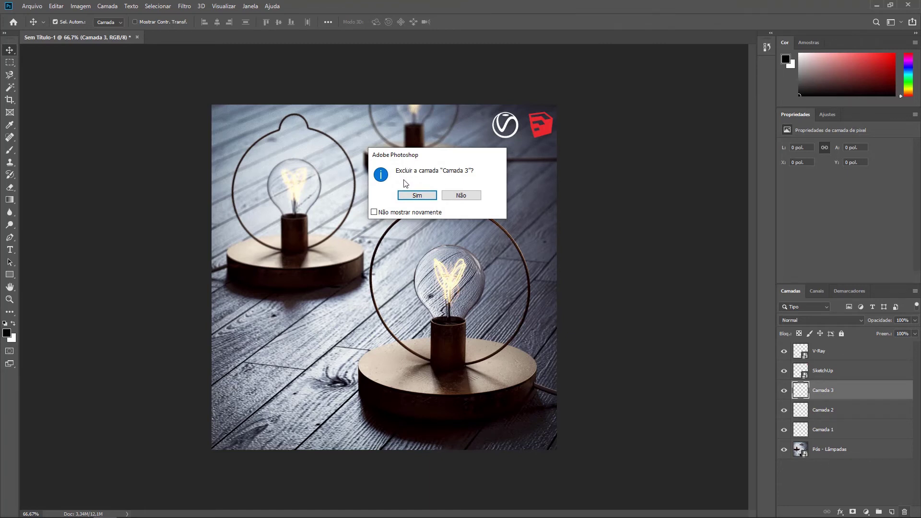
{"action": "left_click", "coordinate": [409, 195]}
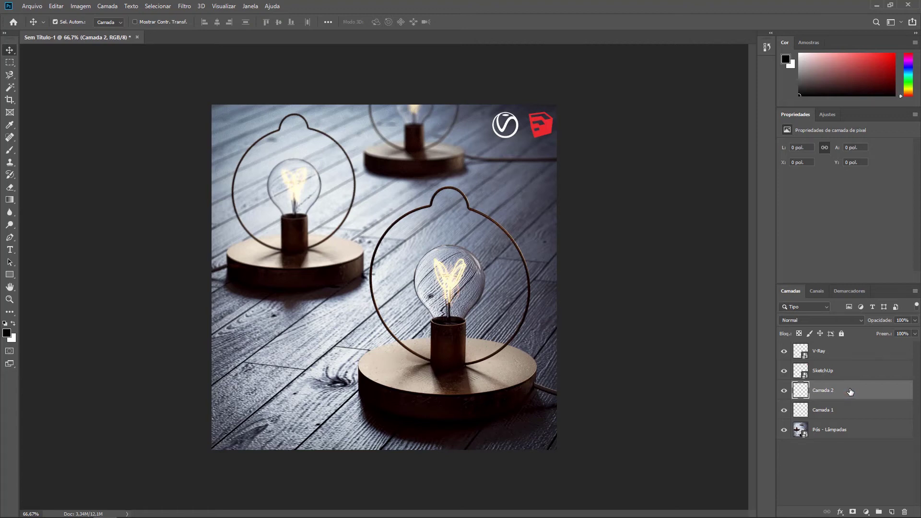
{"action": "key", "text": "Delete"}
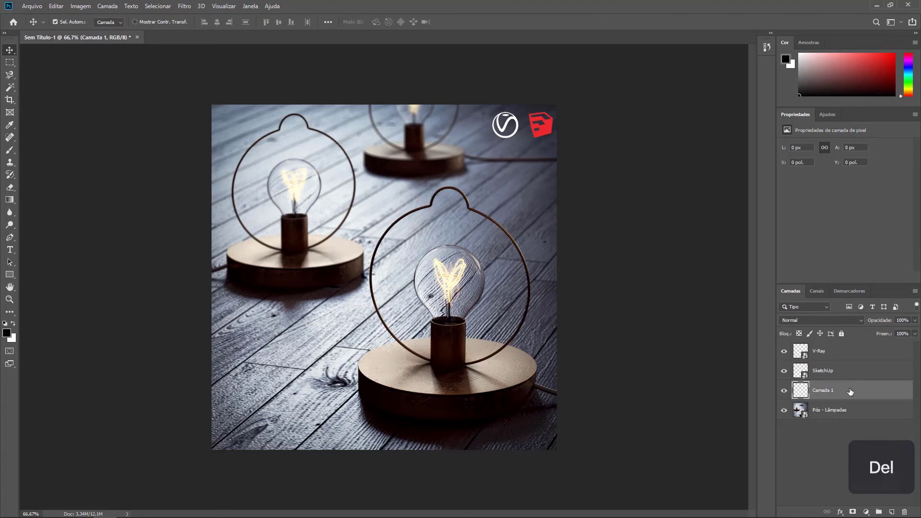
{"action": "key", "text": "Delete"}
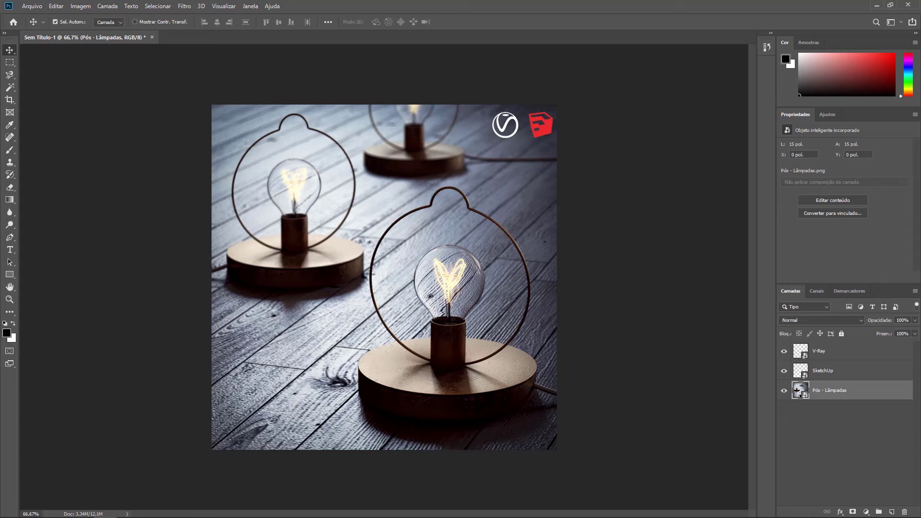
- Duplicate the V-Ray logo layer
{"action": "left_click", "coordinate": [825, 353]}
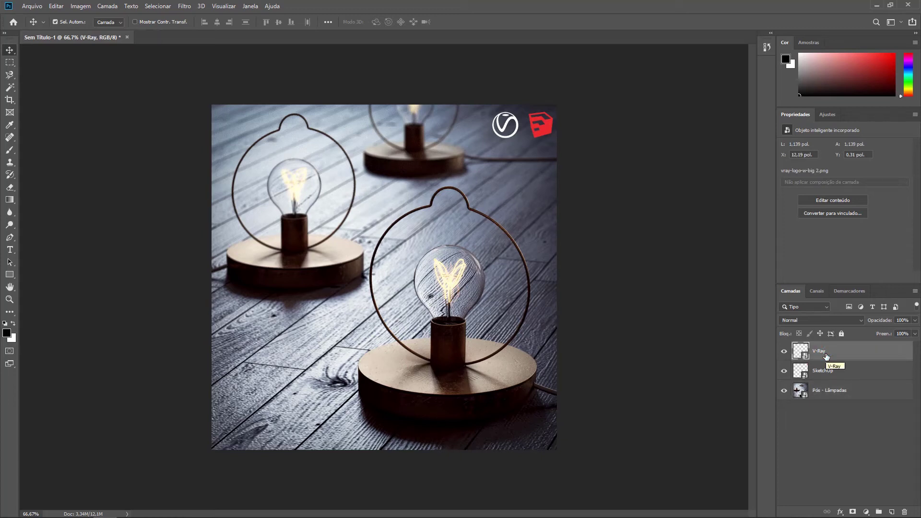
{"action": "key", "text": "ctrl+j"}
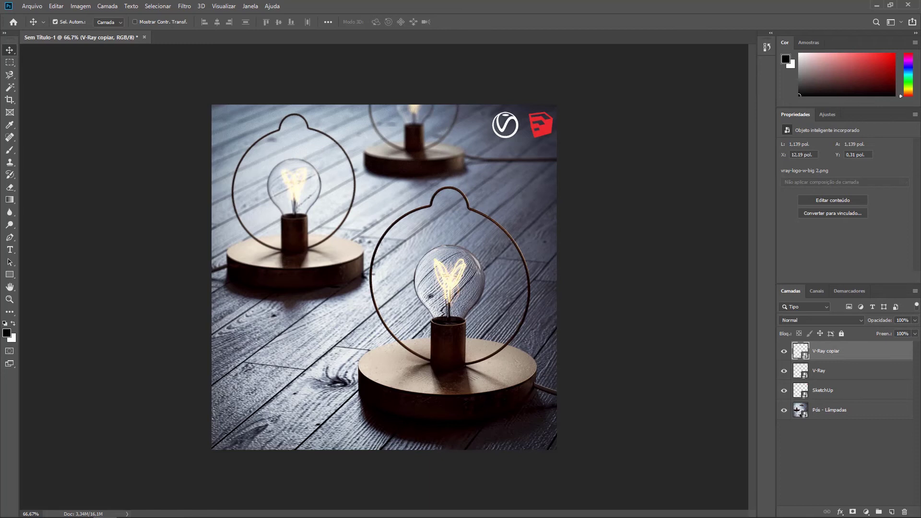
- Move the V-Ray logo copy slightly to the left of the original logo and delete the copied layer
{"action": "left_click", "coordinate": [823, 369]}
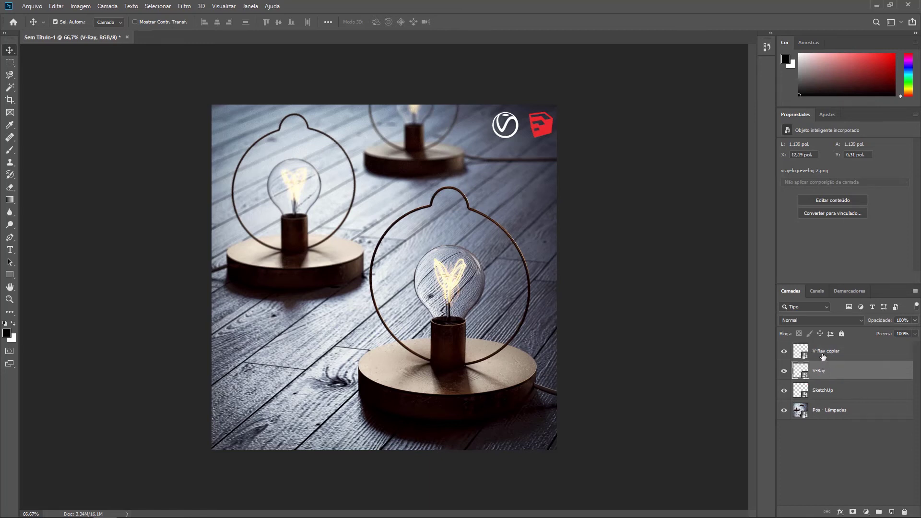
{"action": "left_click", "coordinate": [823, 355]}
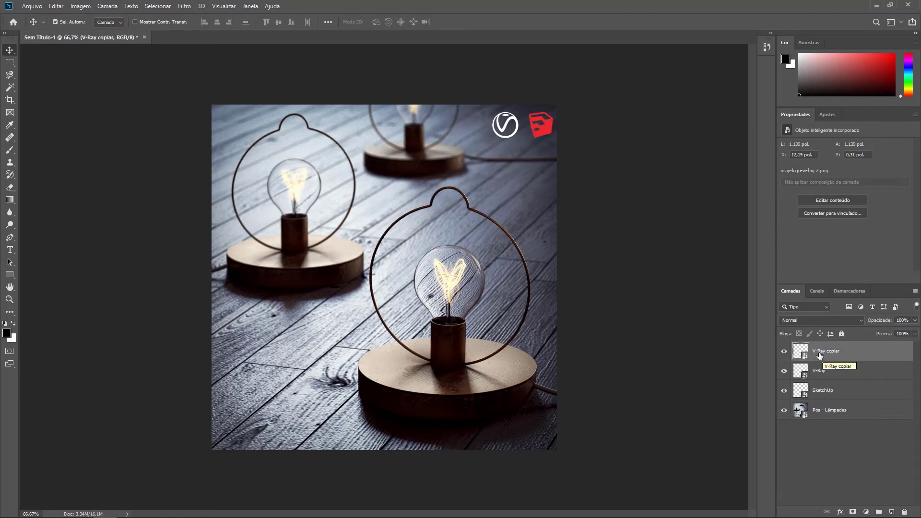
{"action": "left_click_drag", "start_coordinate": [506, 135], "coordinate": [470, 133]}
{"action": "key", "text": "Delete"}
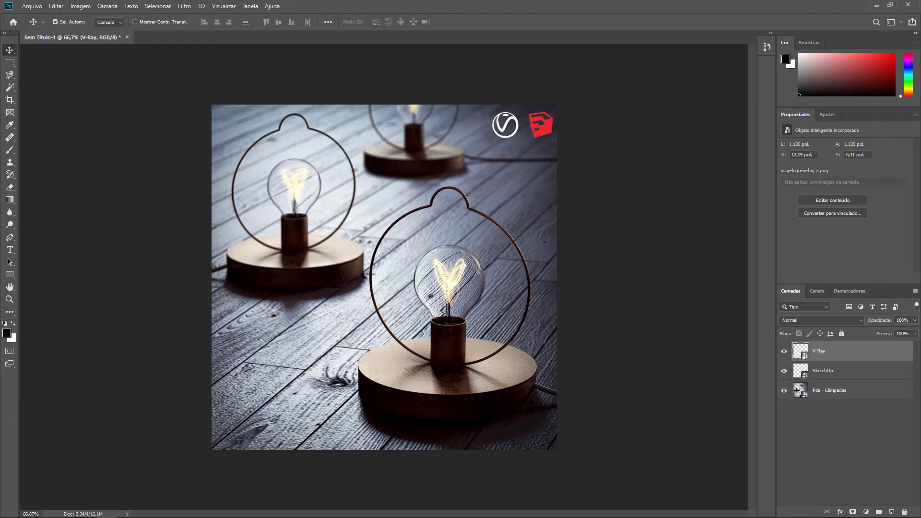
- Duplicate the Pós - Lâmpadas layer into a new document named Cópia
{"action": "left_click", "coordinate": [834, 390]}
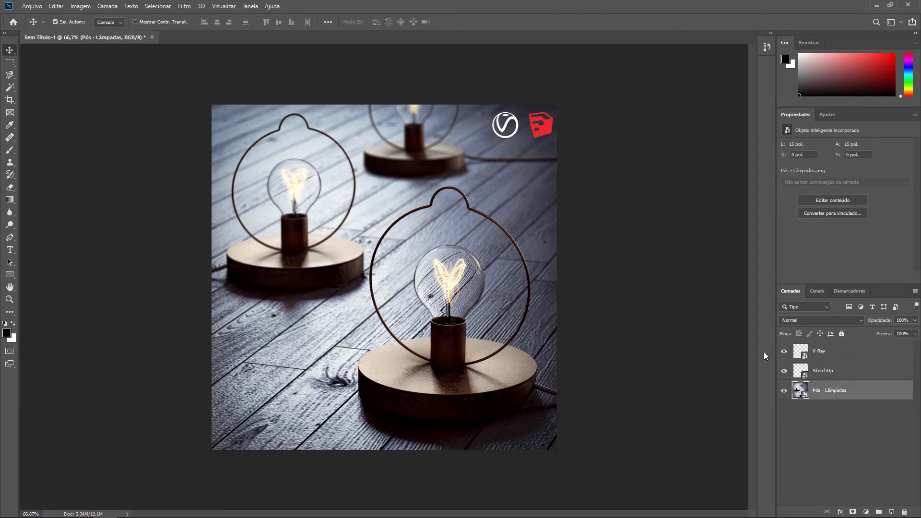
{"action": "left_click", "coordinate": [108, 6]}
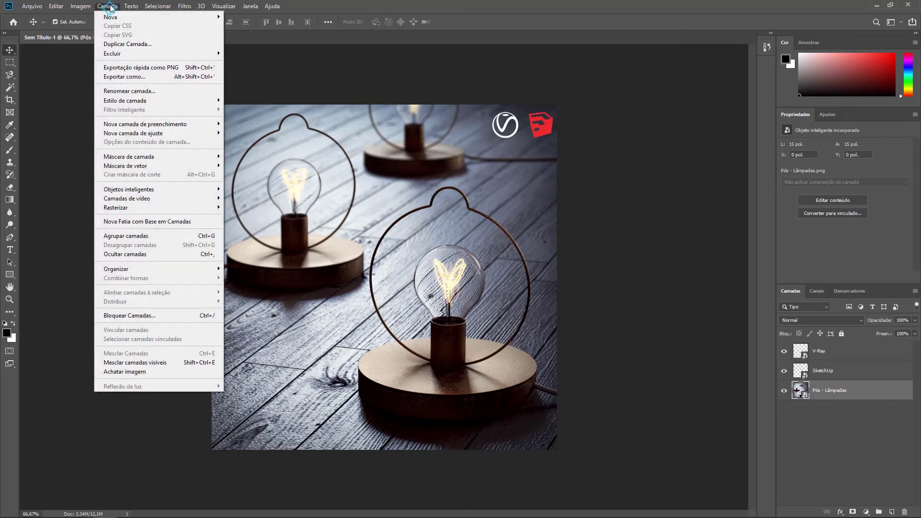
{"action": "left_click", "coordinate": [117, 46]}
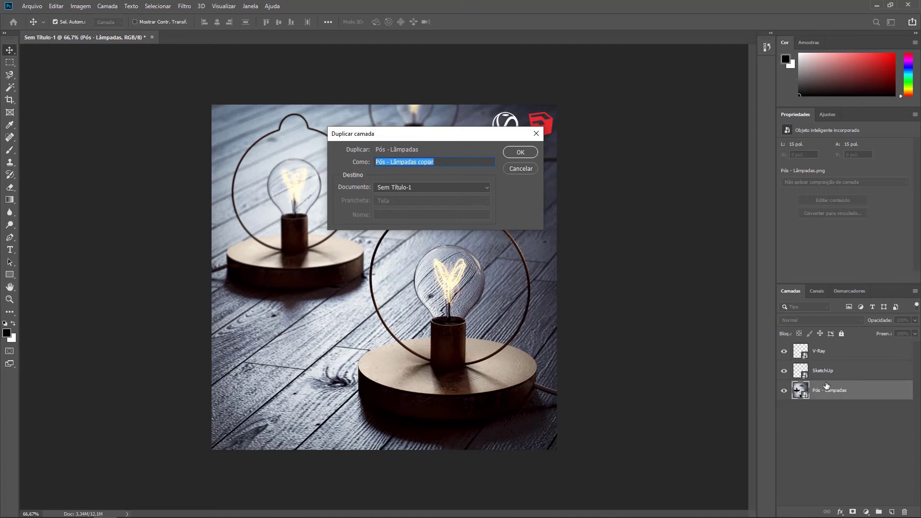
{"action": "left_click", "coordinate": [455, 188]}
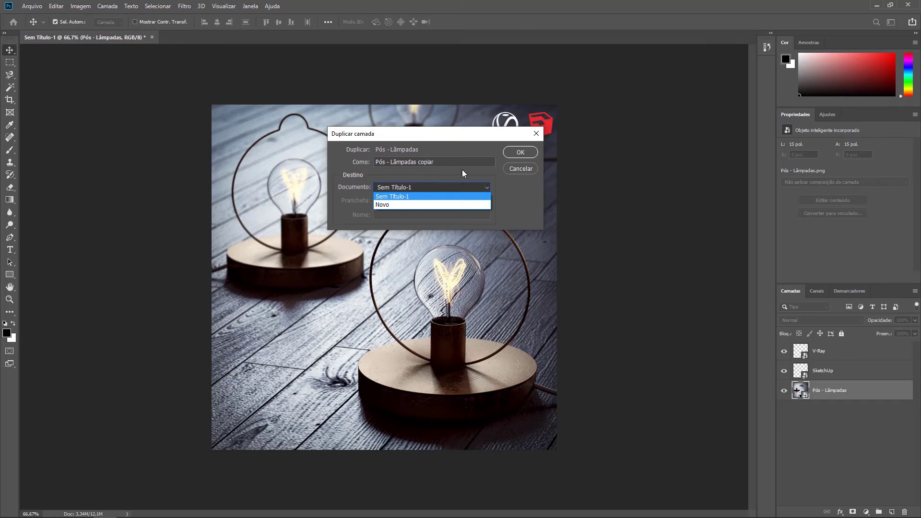
{"action": "left_click", "coordinate": [438, 206]}
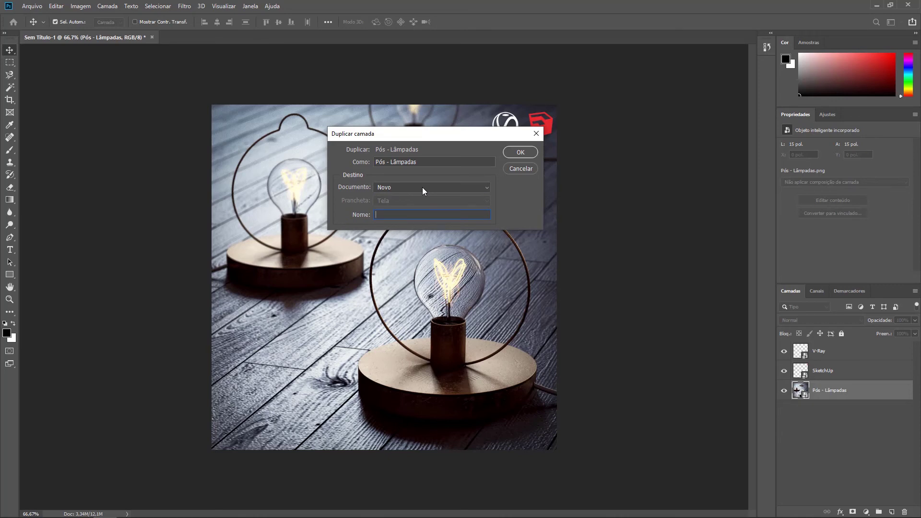
{"action": "type", "text": "Cópia"}
{"action": "left_click", "coordinate": [525, 154]}
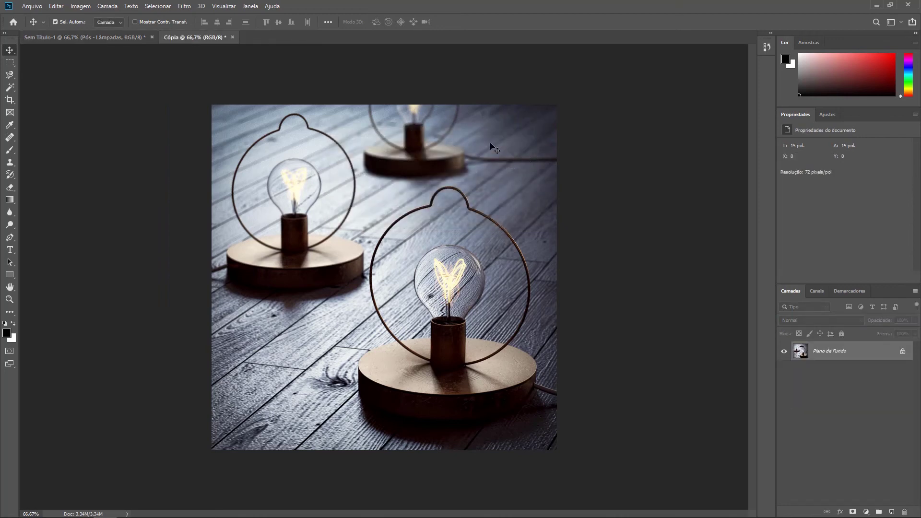
- Unlock the background layer of the Cópia document and close that document without saving
{"action": "mouse_move", "coordinate": [203, 41]}
{"action": "left_mouse_down"}
{"action": "mouse_move", "coordinate": [279, 119]}
{"action": "mouse_move", "coordinate": [249, 104]}
{"action": "mouse_move", "coordinate": [194, 111]}
{"action": "mouse_move", "coordinate": [199, 37]}
{"action": "left_mouse_up"}
{"action": "left_click", "coordinate": [903, 354]}
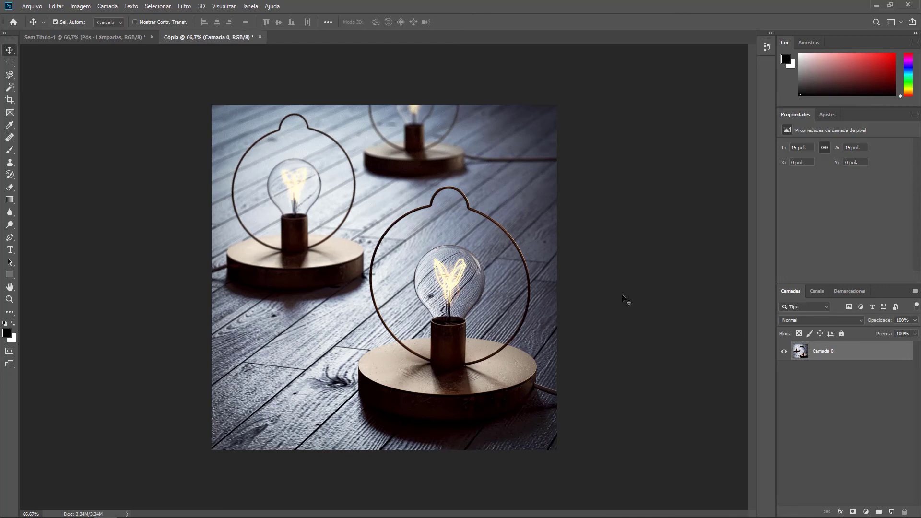
{"action": "left_click", "coordinate": [260, 37]}
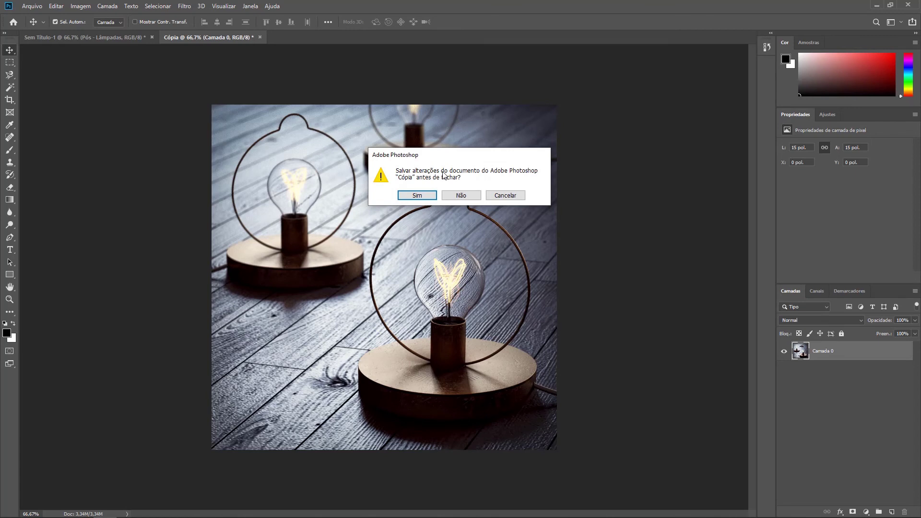
{"action": "left_click", "coordinate": [461, 196]}
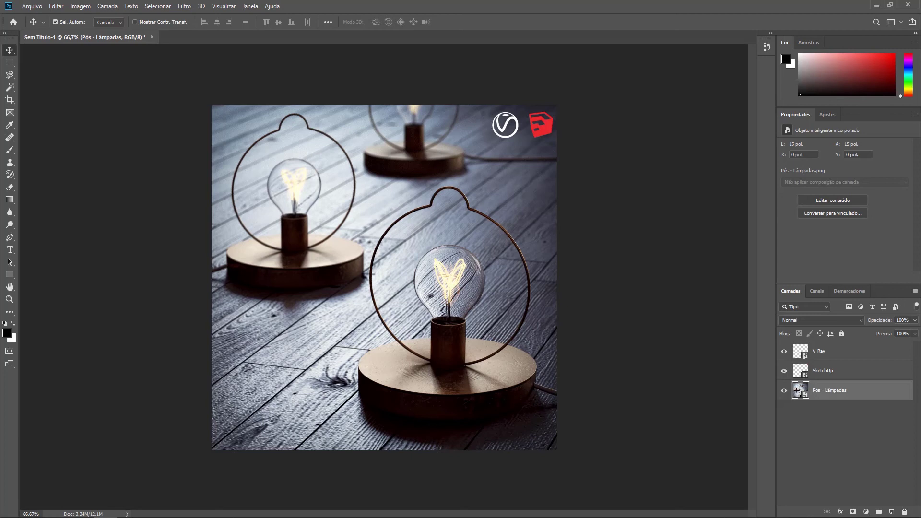
- Put the SketchUp and V-Ray layers into a new group and expand it to show its contents
{"action": "left_click", "coordinate": [834, 370]}
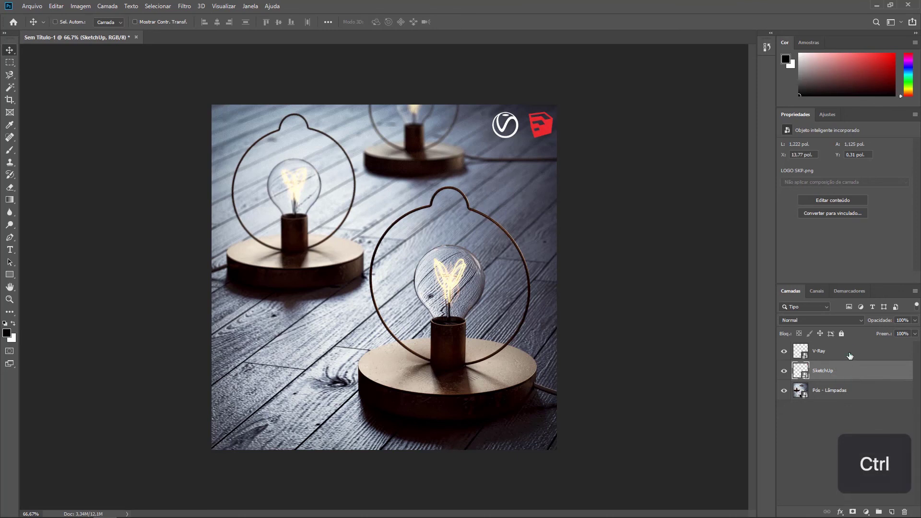
{"action": "left_click", "coordinate": [849, 355], "text": "ctrl"}
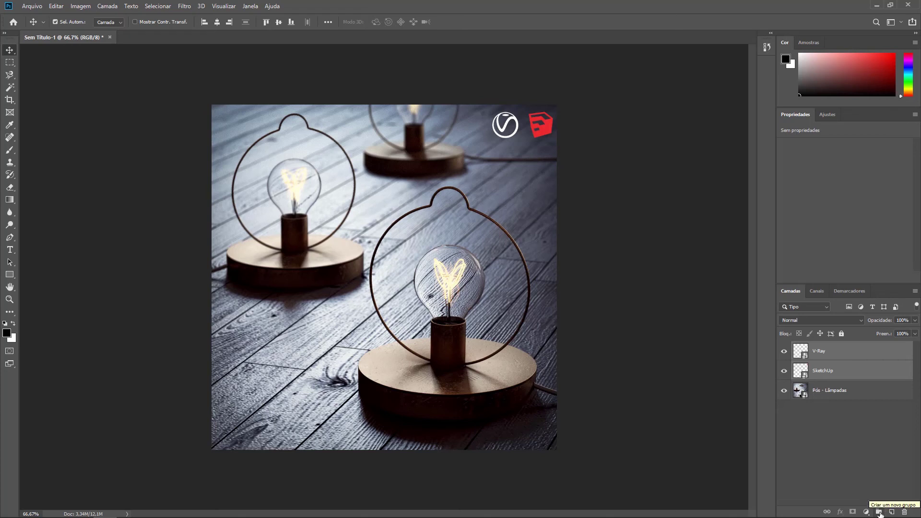
{"action": "left_click", "coordinate": [880, 513]}
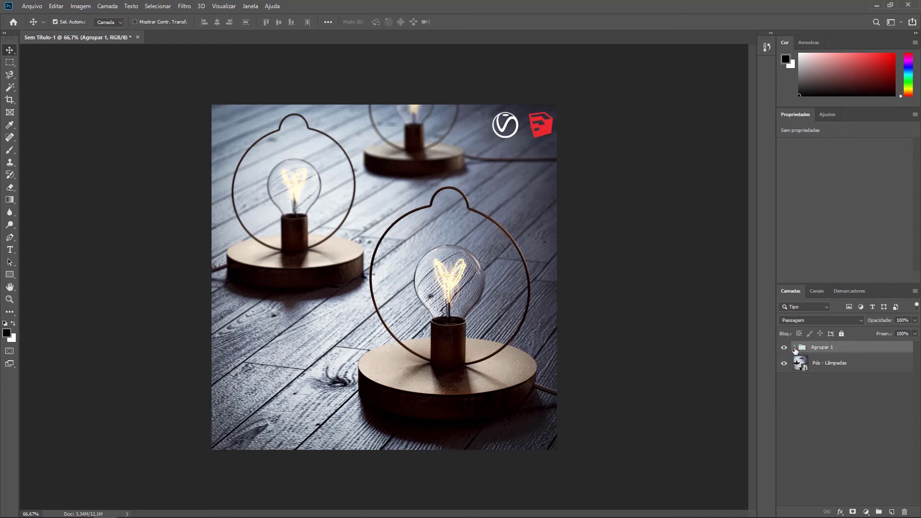
{"action": "left_click", "coordinate": [794, 348]}
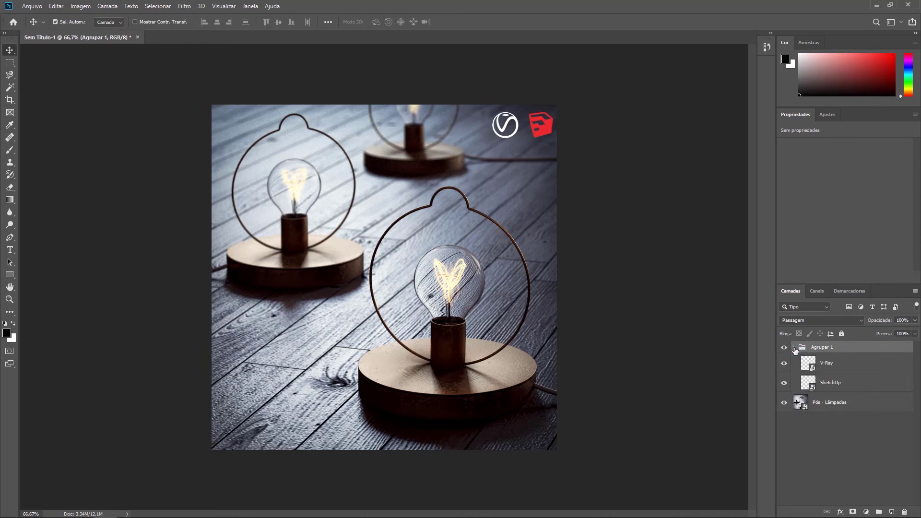
- Select the V-Ray and SketchUp layers individually inside the group, and hide and show the whole group
{"action": "left_click", "coordinate": [836, 367]}
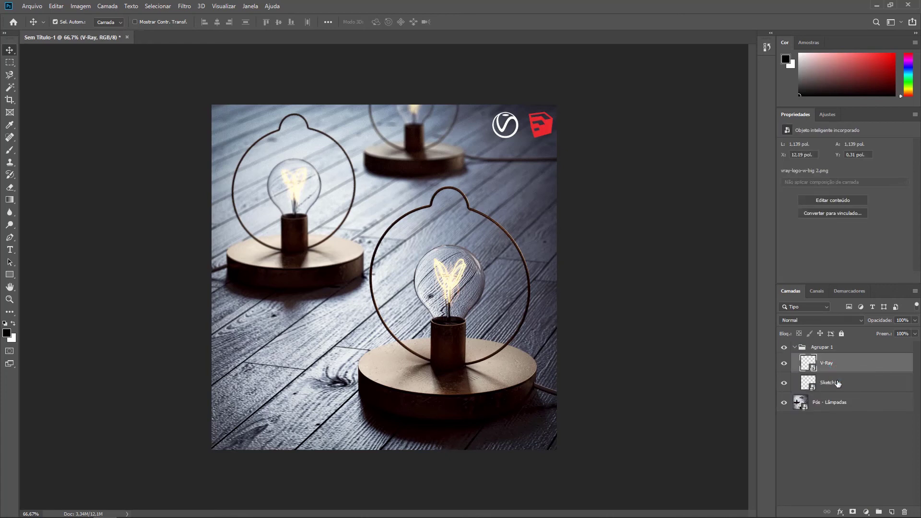
{"action": "left_click", "coordinate": [838, 383]}
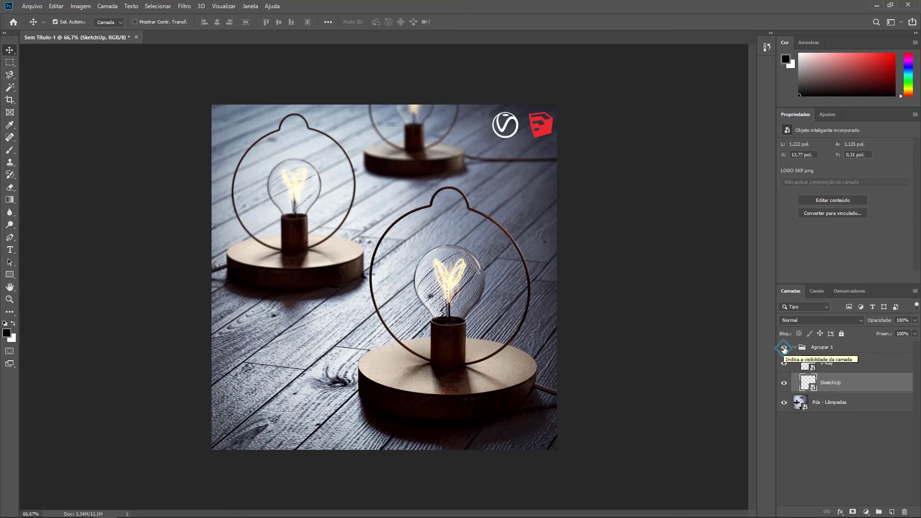
{"action": "left_click", "coordinate": [784, 348]}
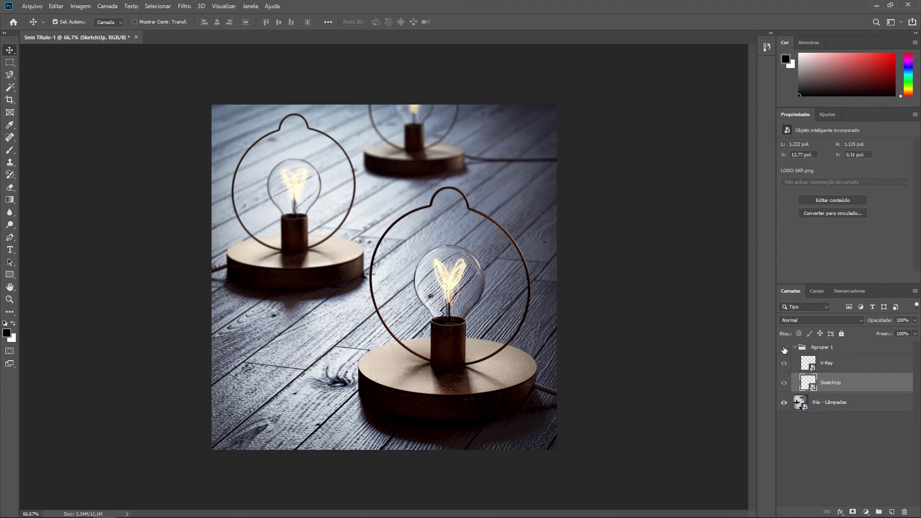
{"action": "left_click", "coordinate": [785, 348]}
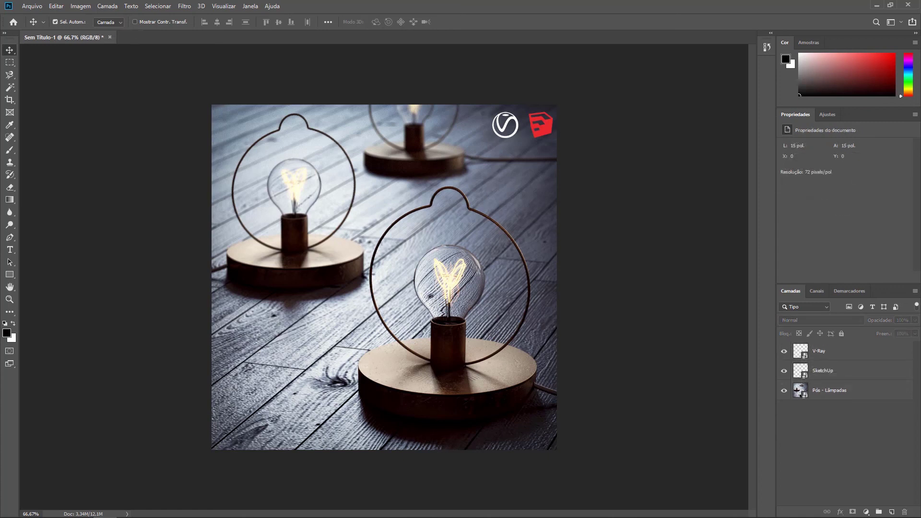
- Group the ungrouped SketchUp and V-Ray layers again and expand the group
{"action": "left_click", "coordinate": [836, 371]}
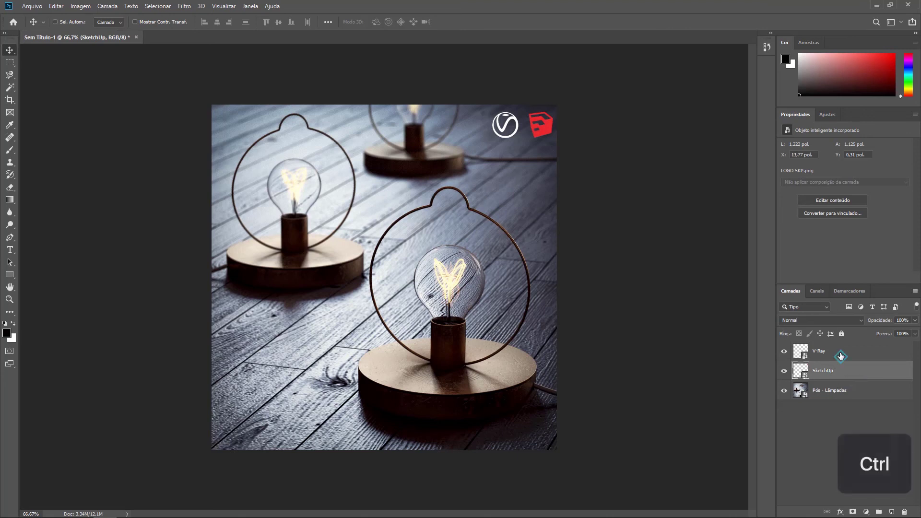
{"action": "left_click", "coordinate": [840, 354], "text": "ctrl"}
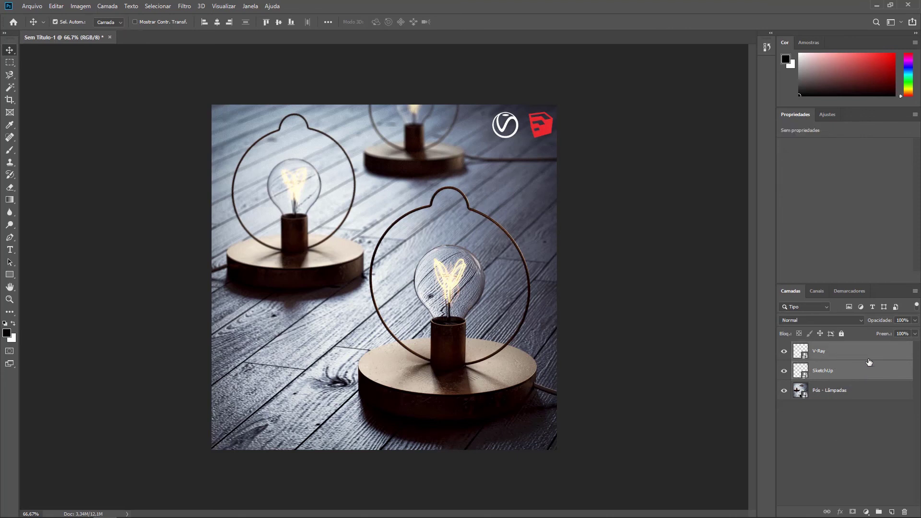
{"action": "key", "text": "ctrl+g"}
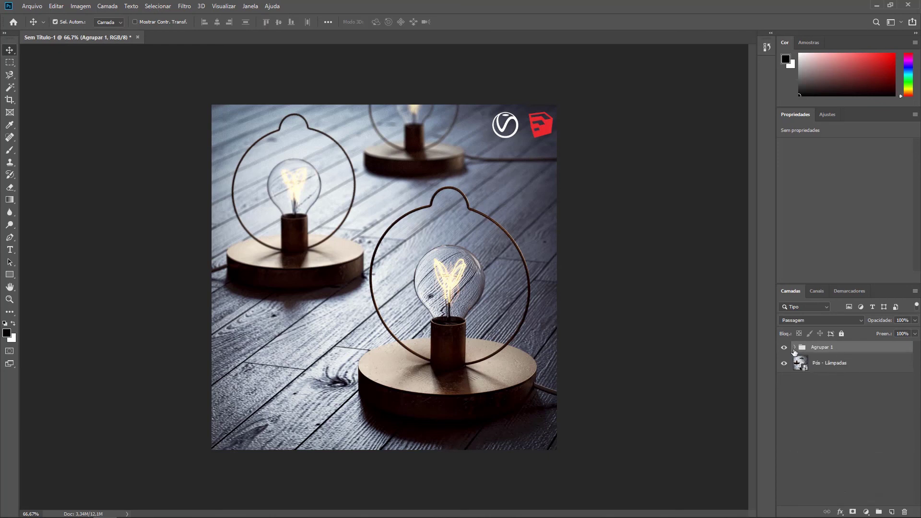
{"action": "left_click", "coordinate": [794, 347]}
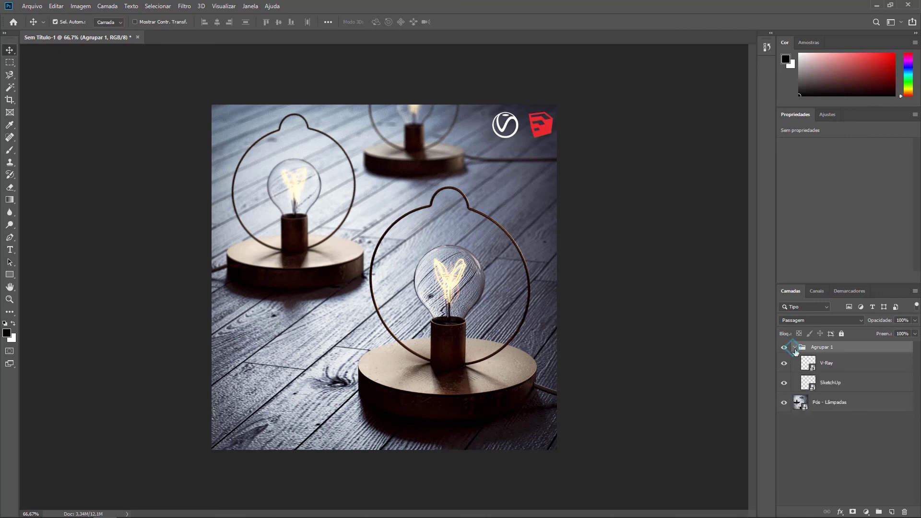
- Select the grouped logo layers one by one, ending on V-Ray, and toggle the group's visibility off and on
{"action": "left_click", "coordinate": [833, 366]}
{"action": "left_click", "coordinate": [835, 387]}
{"action": "left_click", "coordinate": [838, 365]}
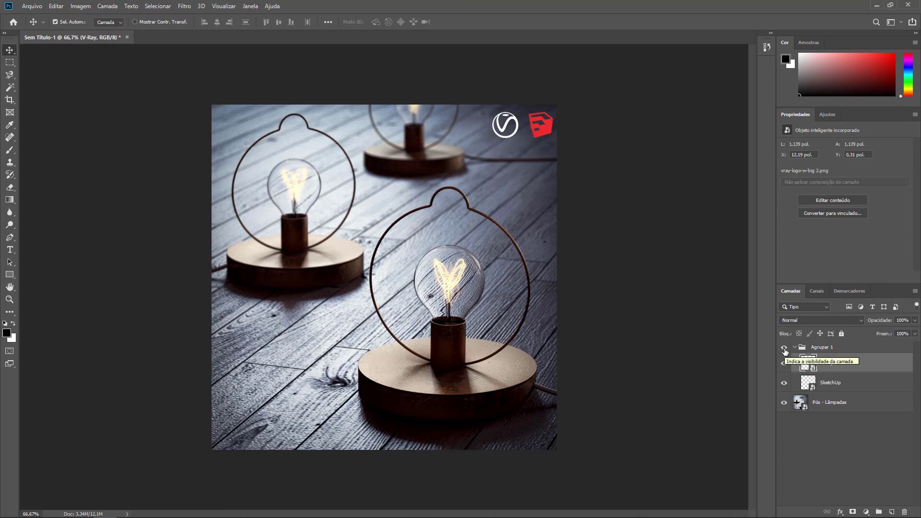
{"action": "left_click", "coordinate": [784, 348]}
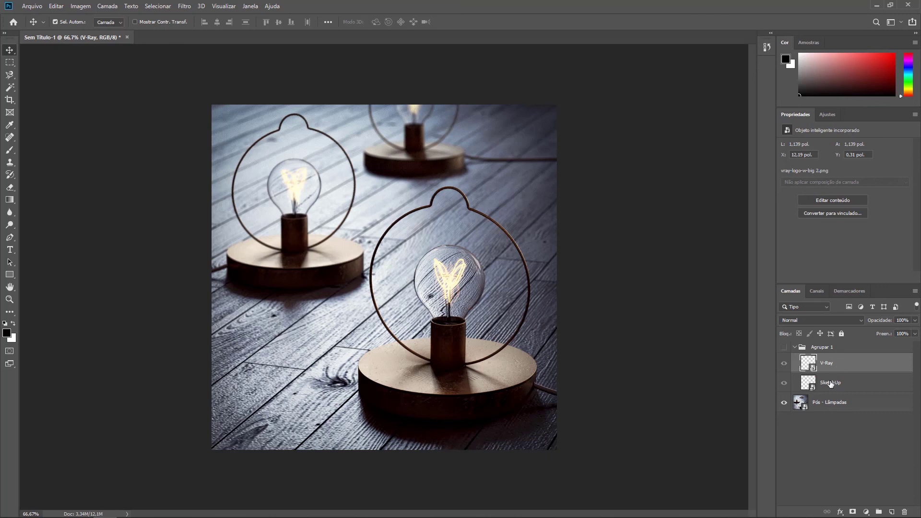
{"action": "left_click", "coordinate": [784, 349]}
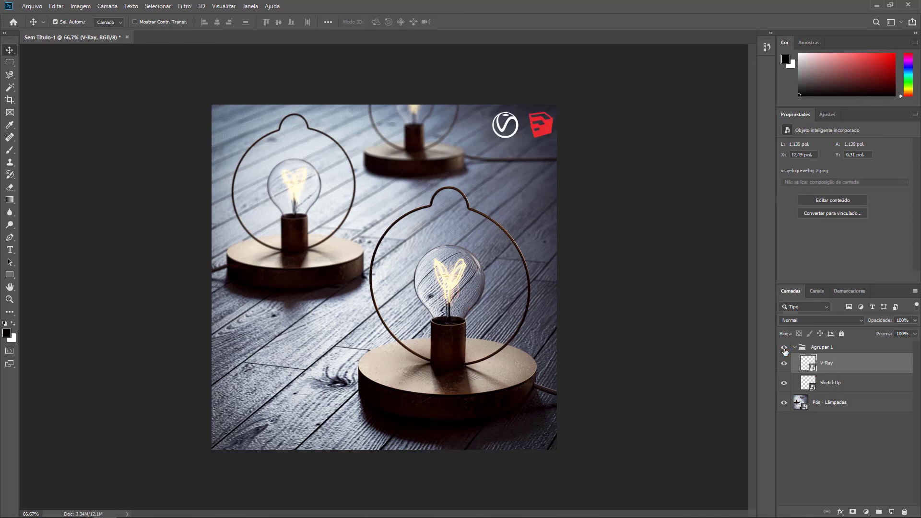